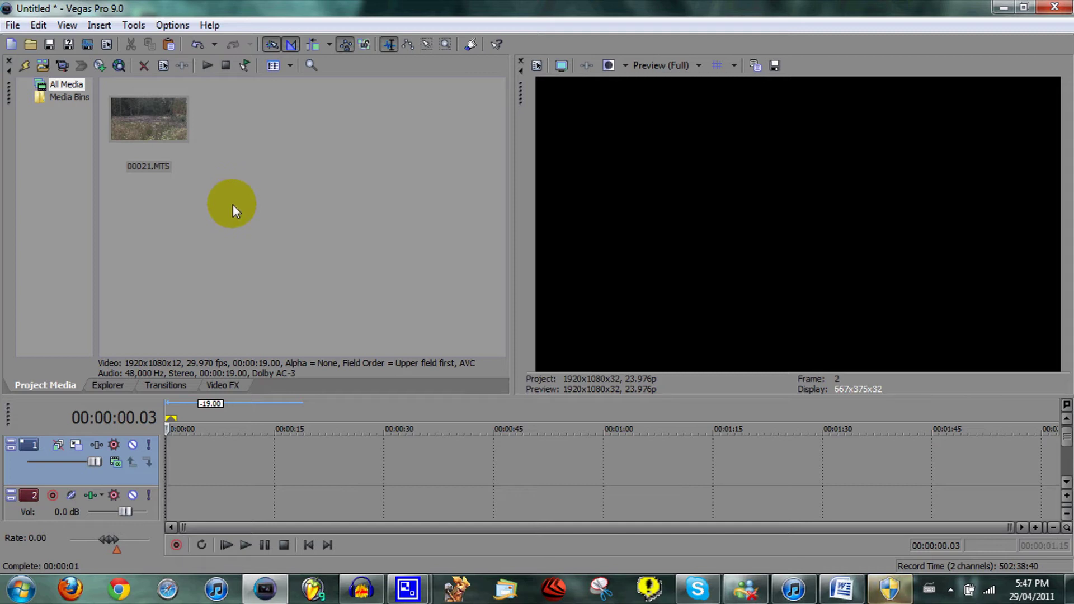
Place 00021.MTS on the video track and preview it at 00:00:06.01, where the hiker appears.
{"action": "left_click", "coordinate": [158, 123]}
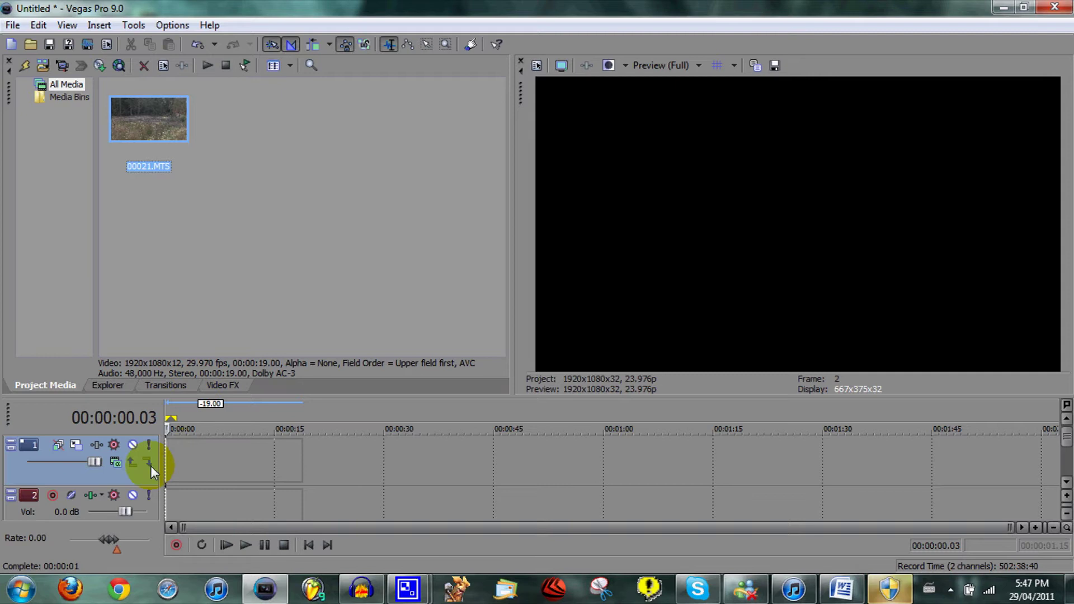
{"action": "left_click_drag", "start_coordinate": [196, 421], "coordinate": [194, 476]}
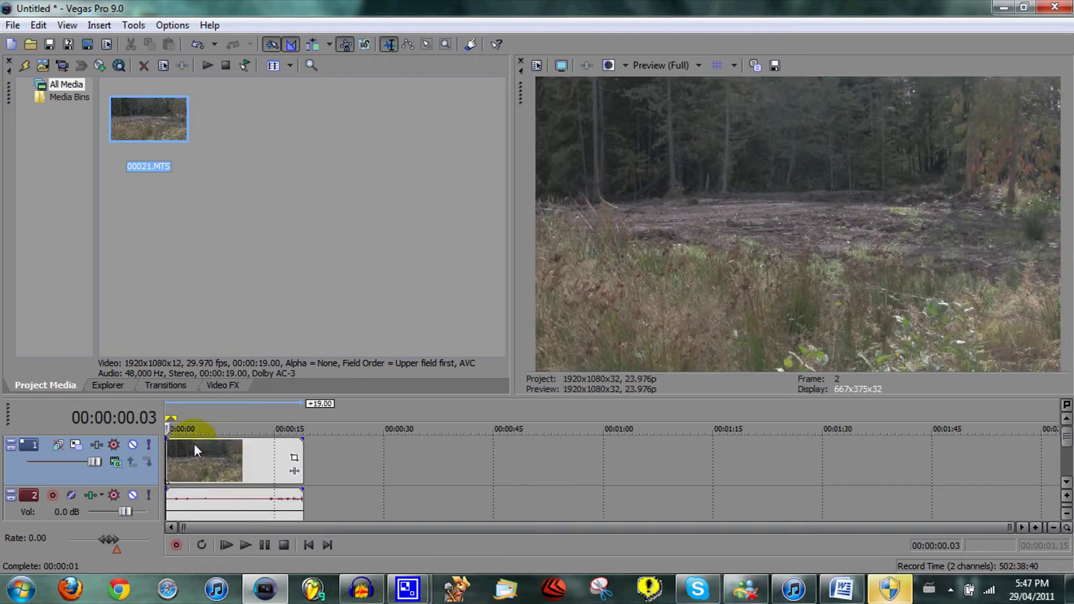
{"action": "left_click_drag", "start_coordinate": [180, 412], "coordinate": [209, 413]}
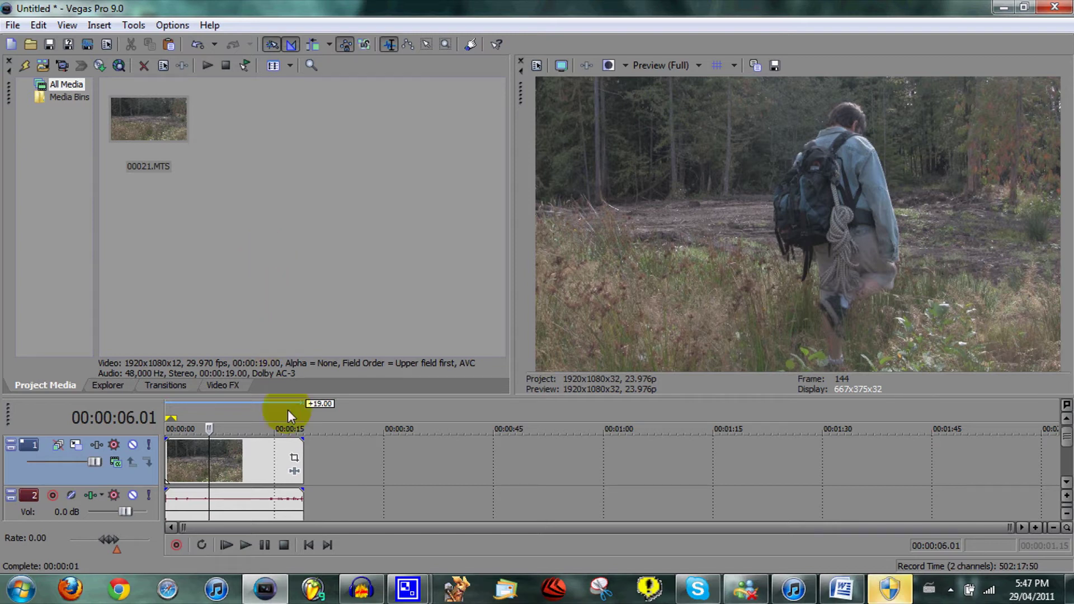
Add the Sony Color Corrector effect to the 00021.MTS clip.
{"action": "left_click", "coordinate": [295, 470]}
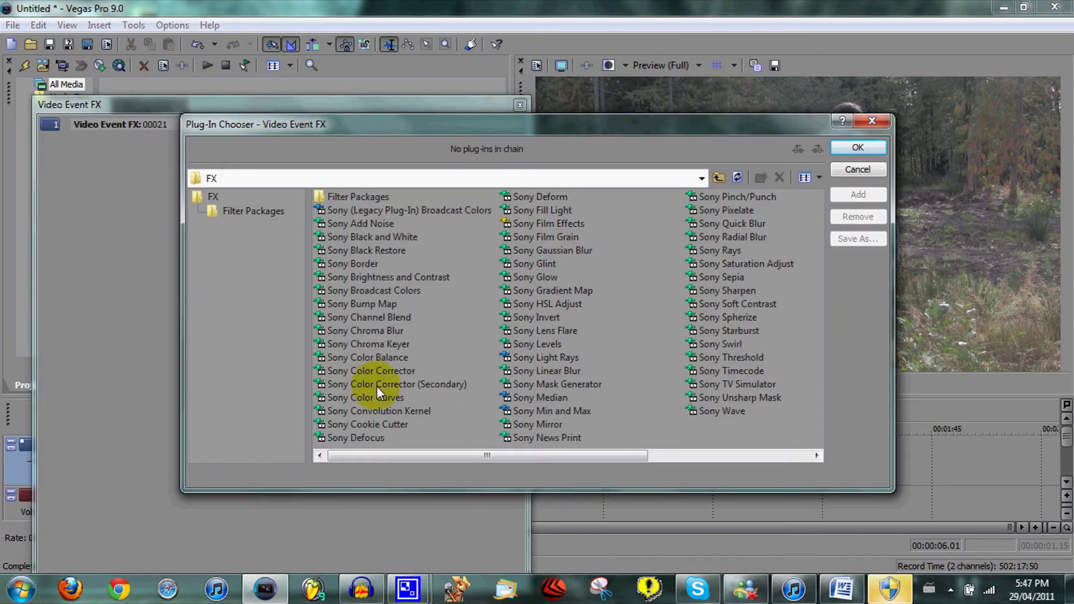
{"action": "double_click", "coordinate": [380, 372]}
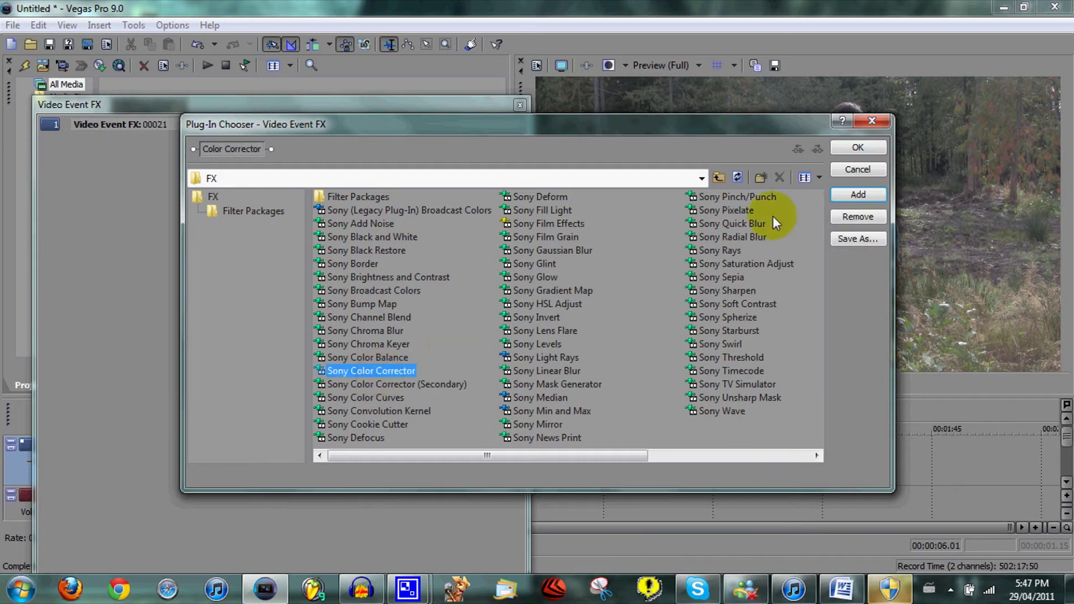
{"action": "left_click", "coordinate": [870, 144]}
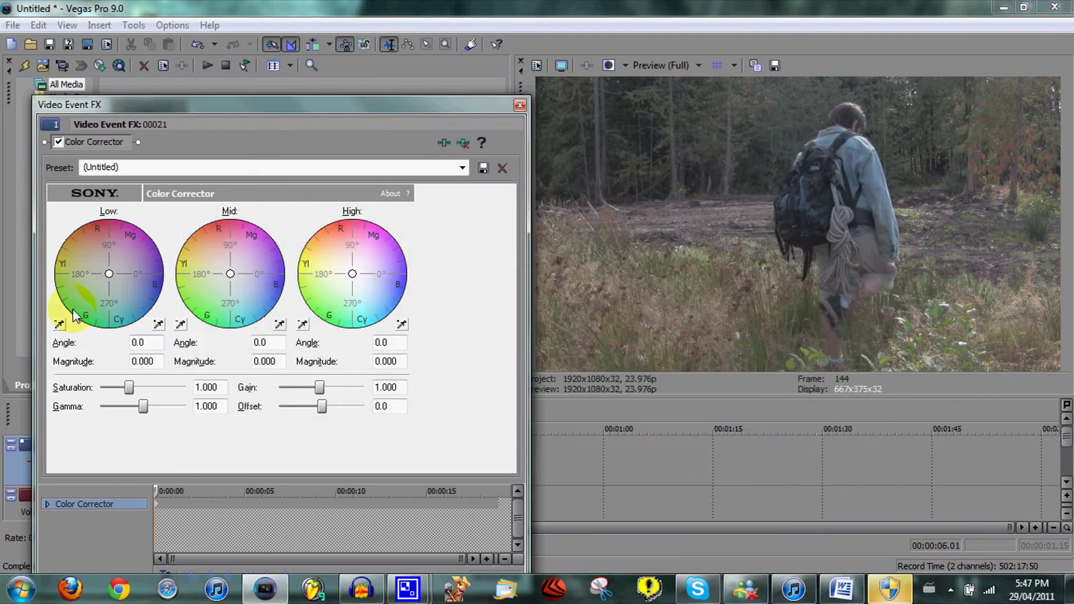
Try the Red Midtones Color Corrector preset, then reset it to None.
{"action": "left_click", "coordinate": [462, 166]}
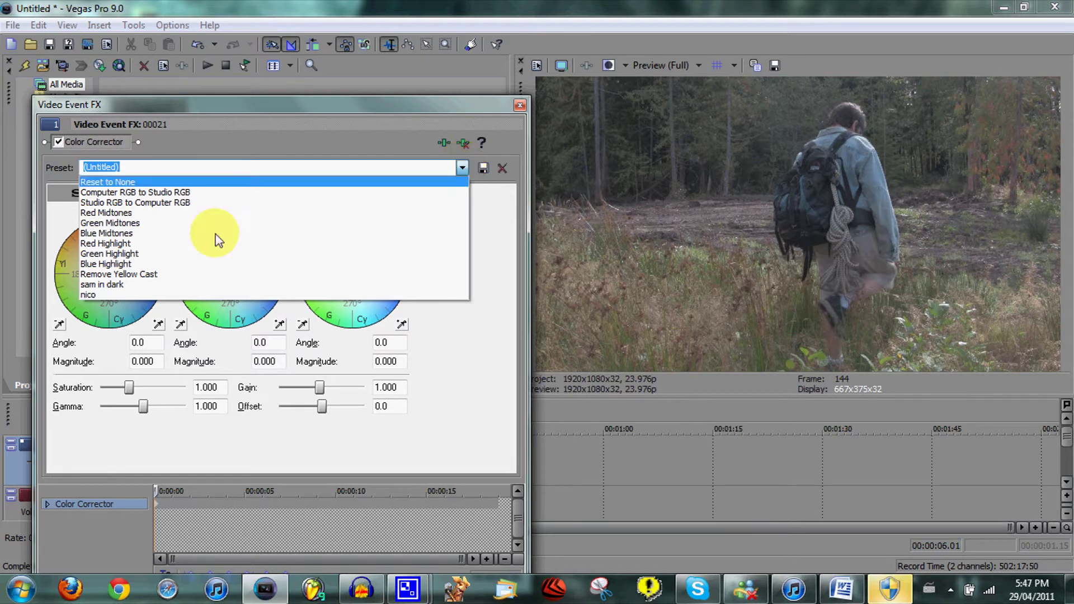
{"action": "left_click", "coordinate": [252, 212]}
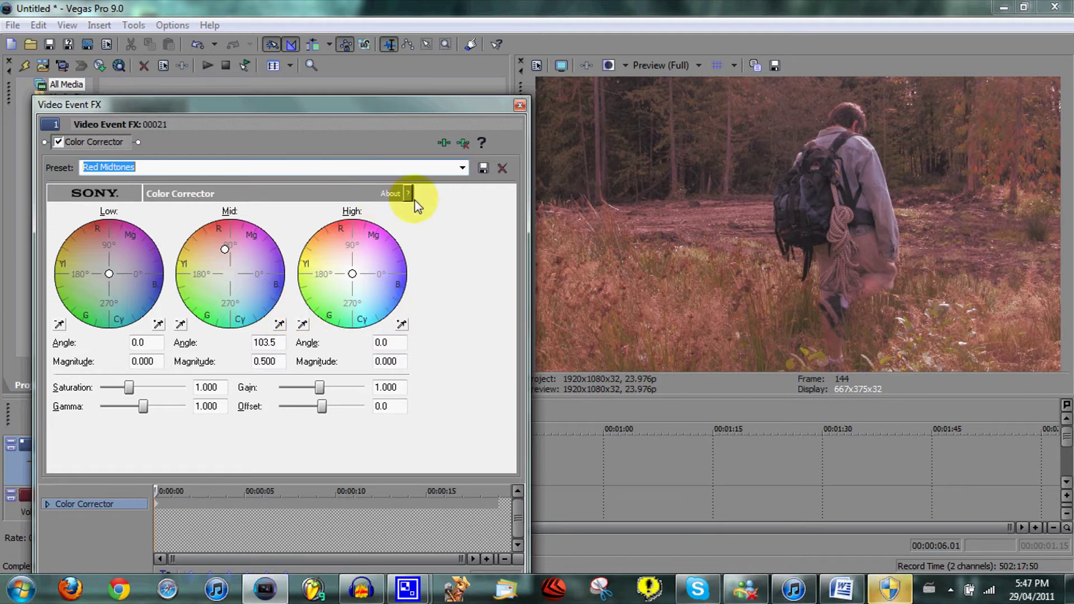
{"action": "left_click", "coordinate": [464, 169]}
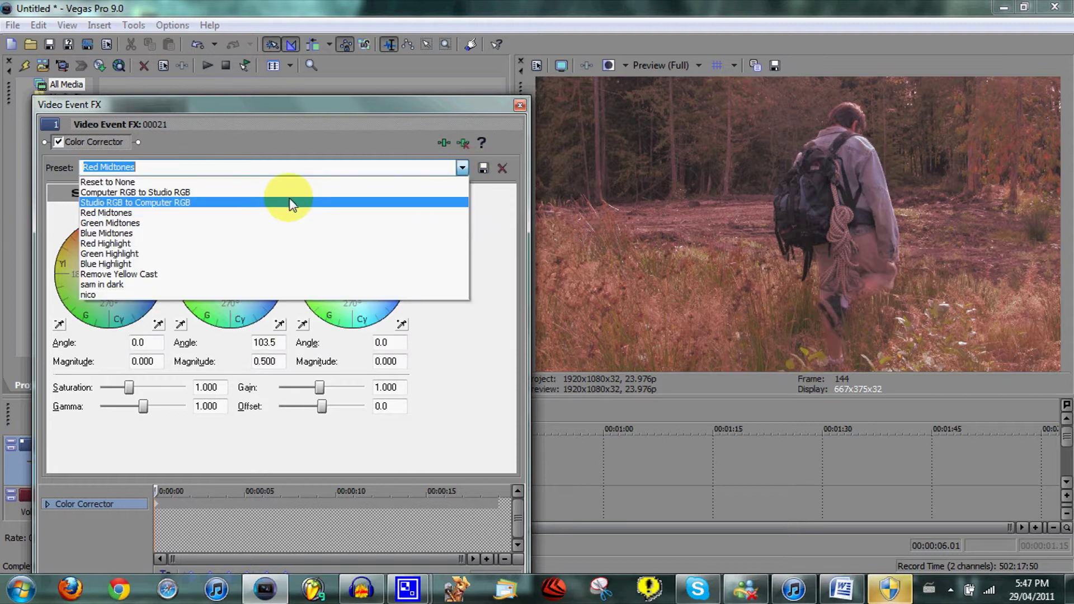
{"action": "left_click", "coordinate": [278, 178]}
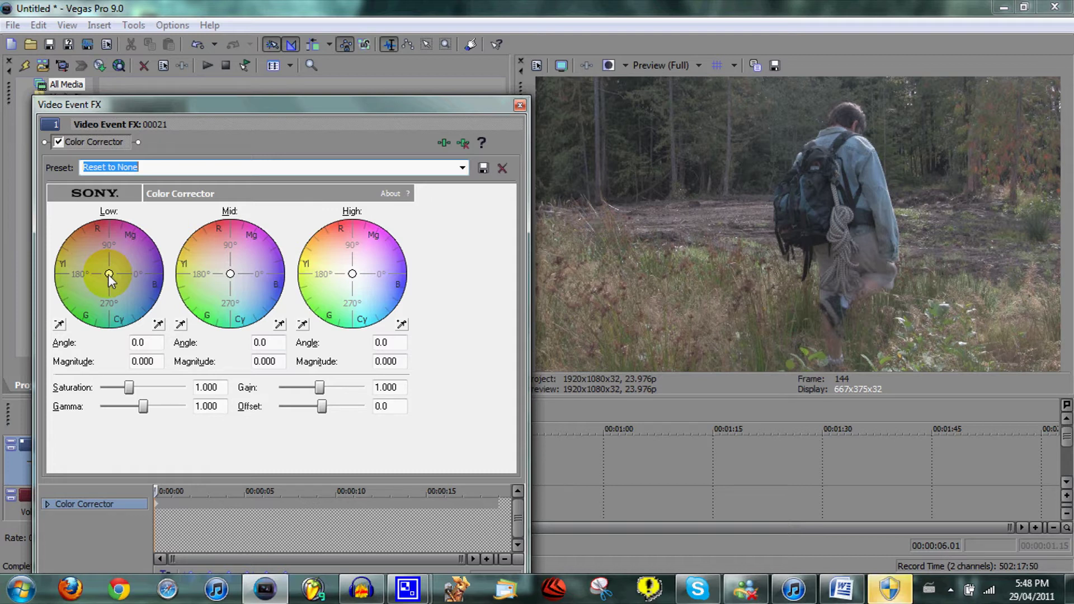
Tint shadows red-yellow, midtones yellow-green and highlights cyan-blue, then soften the midtone and shadow tints.
{"action": "left_click_drag", "start_coordinate": [108, 274], "coordinate": [97, 262]}
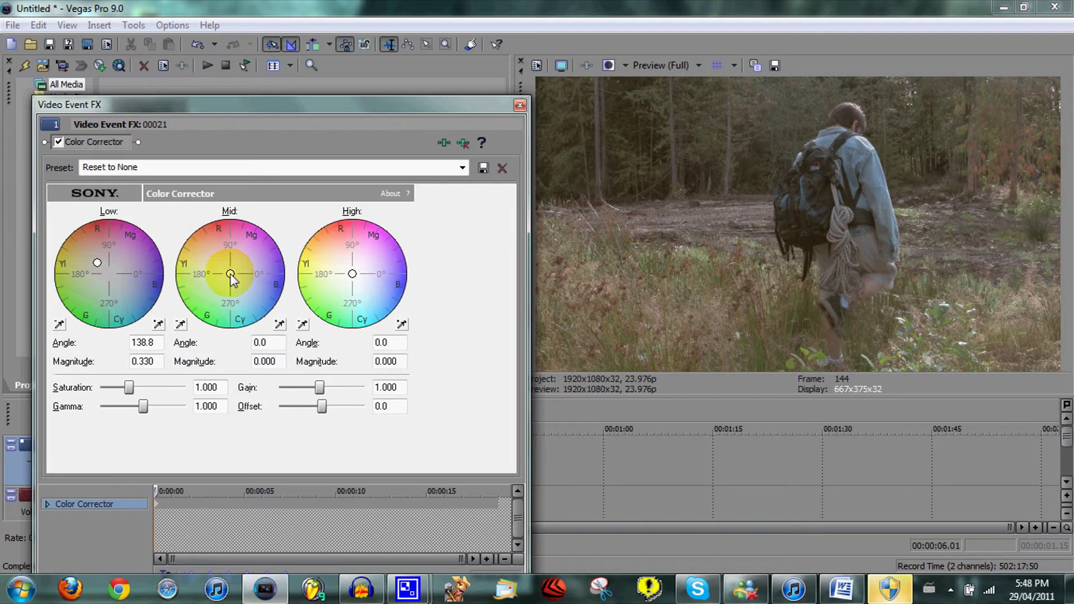
{"action": "left_click_drag", "start_coordinate": [232, 280], "coordinate": [220, 288]}
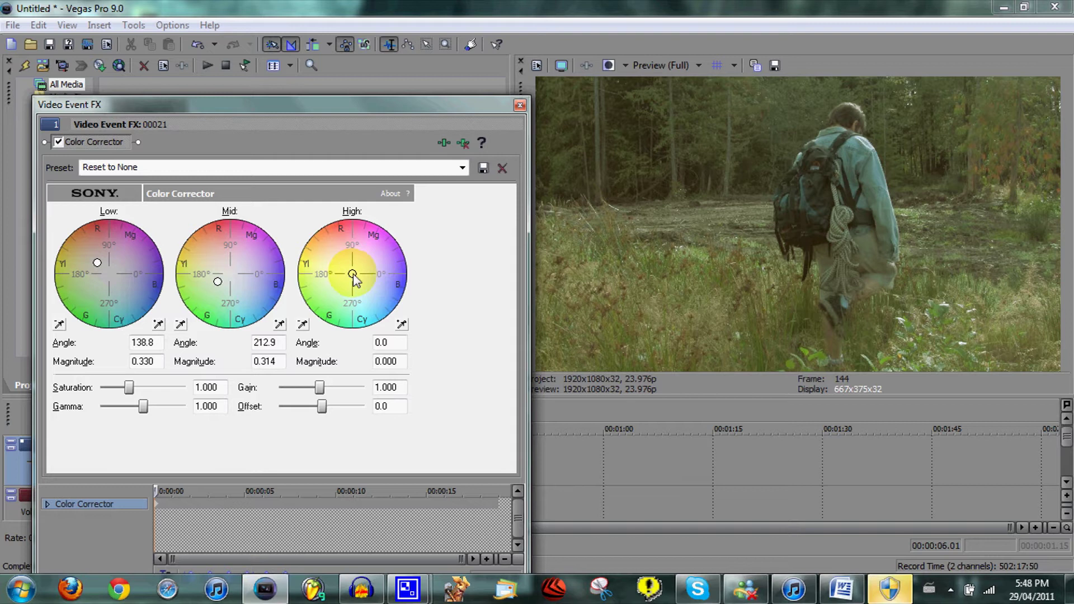
{"action": "left_click_drag", "start_coordinate": [354, 275], "coordinate": [361, 287]}
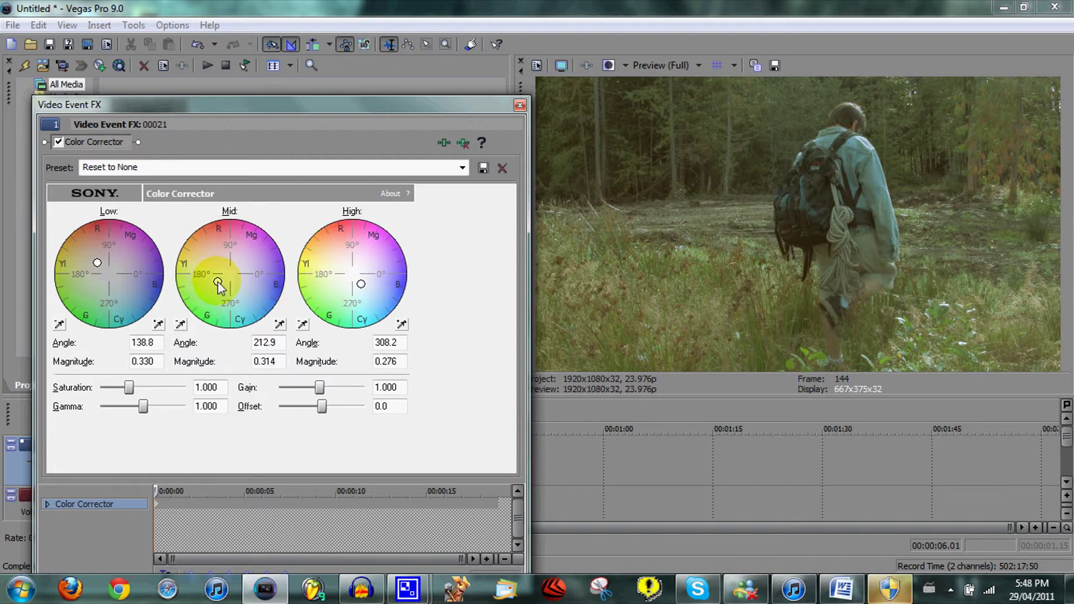
{"action": "left_click_drag", "start_coordinate": [218, 286], "coordinate": [223, 281]}
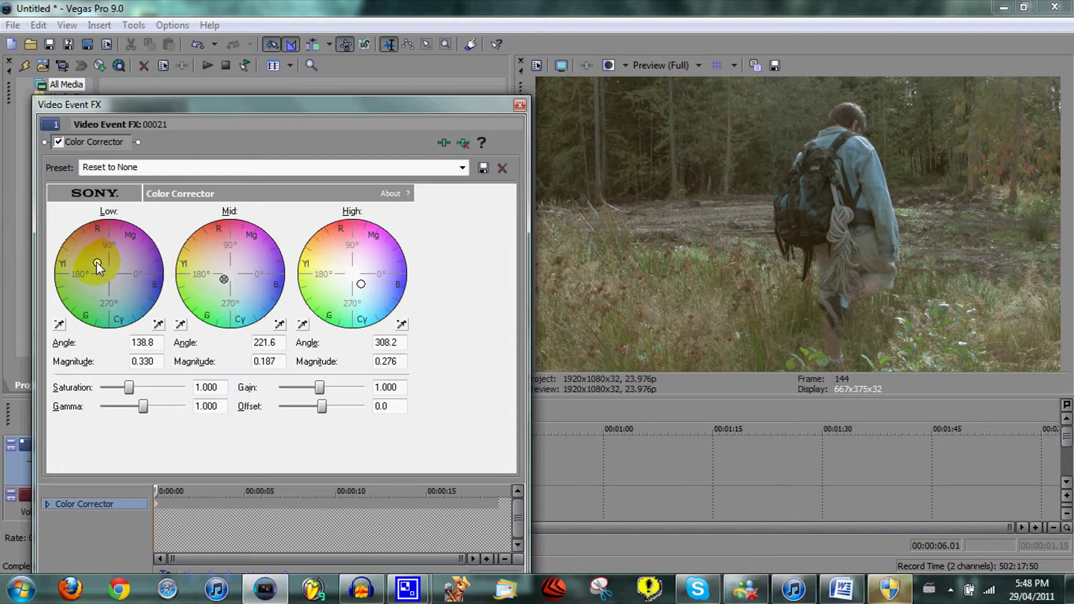
{"action": "left_click_drag", "start_coordinate": [97, 262], "coordinate": [103, 263]}
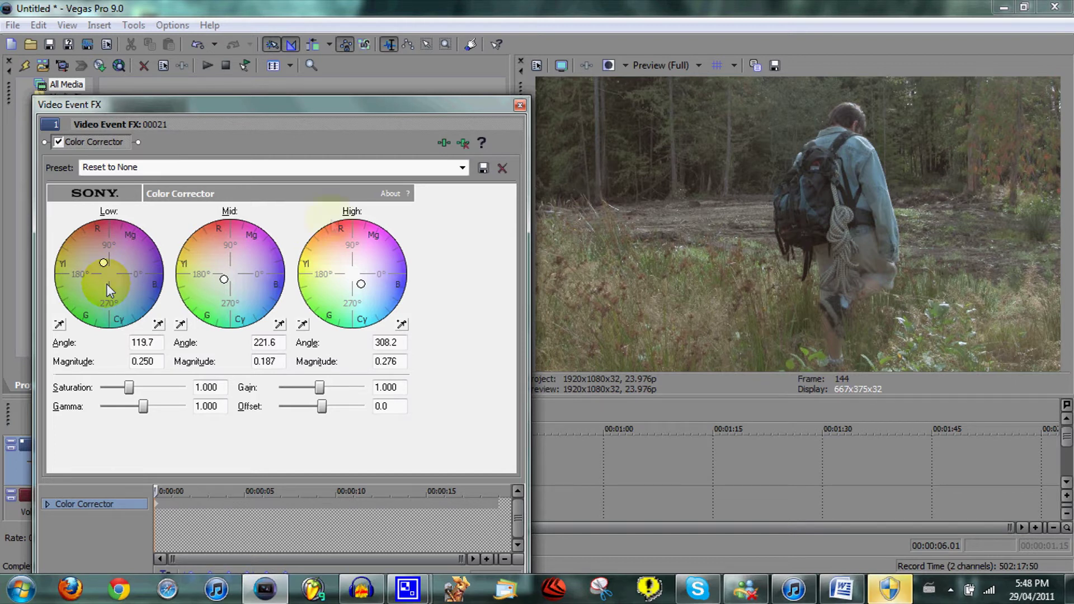
Add Sony Color Curves after the Color Corrector in the clip's effect chain.
{"action": "left_click", "coordinate": [443, 145]}
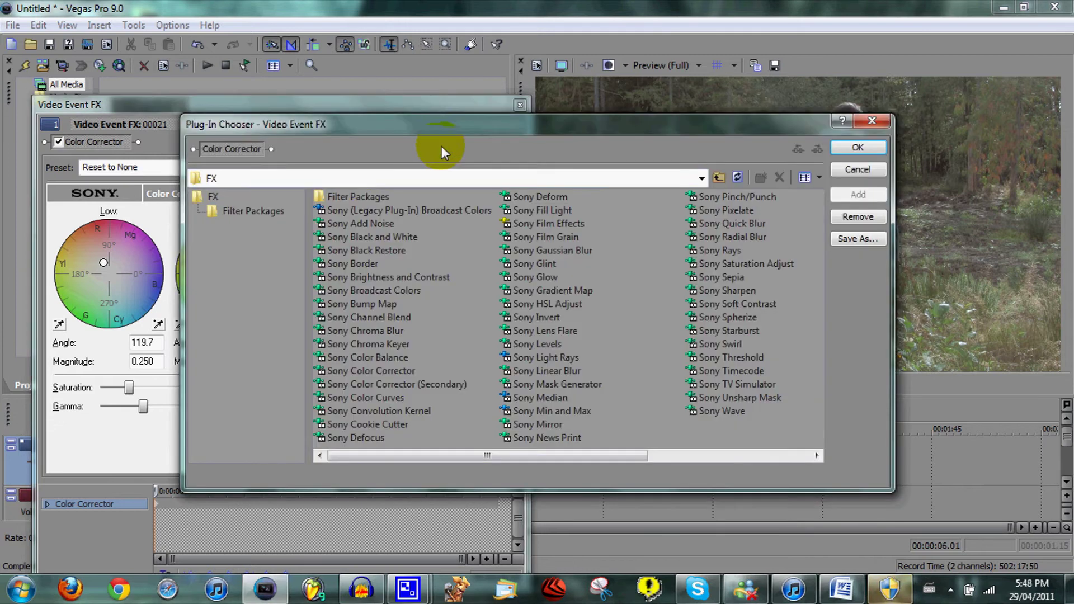
{"action": "double_click", "coordinate": [386, 398]}
{"action": "left_click", "coordinate": [869, 149]}
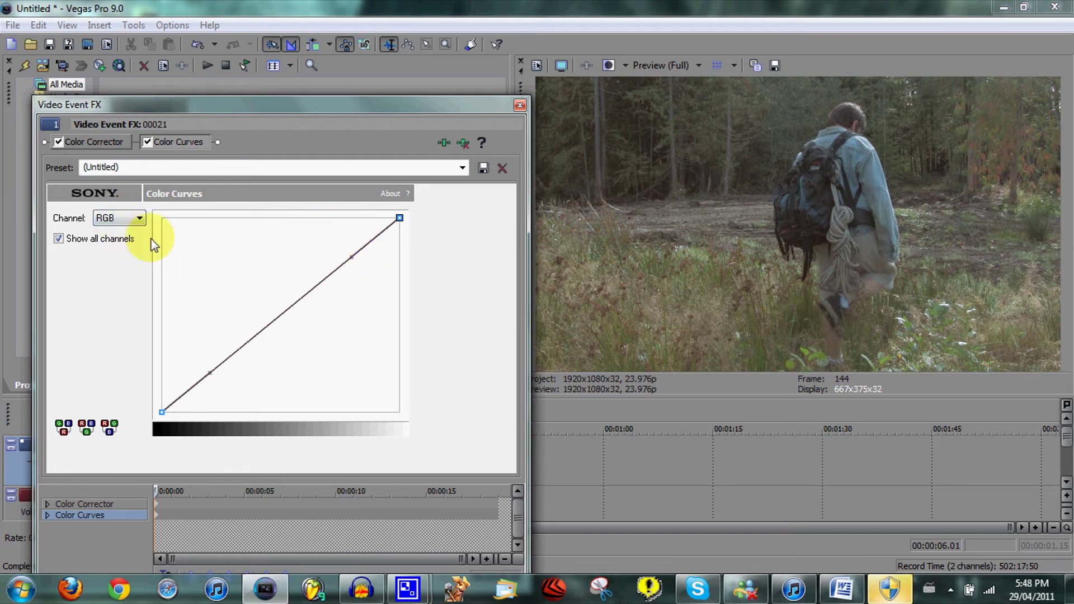
Bend the RGB curve into an S shape, lifting highlights and lowering shadows.
{"action": "left_click", "coordinate": [135, 220]}
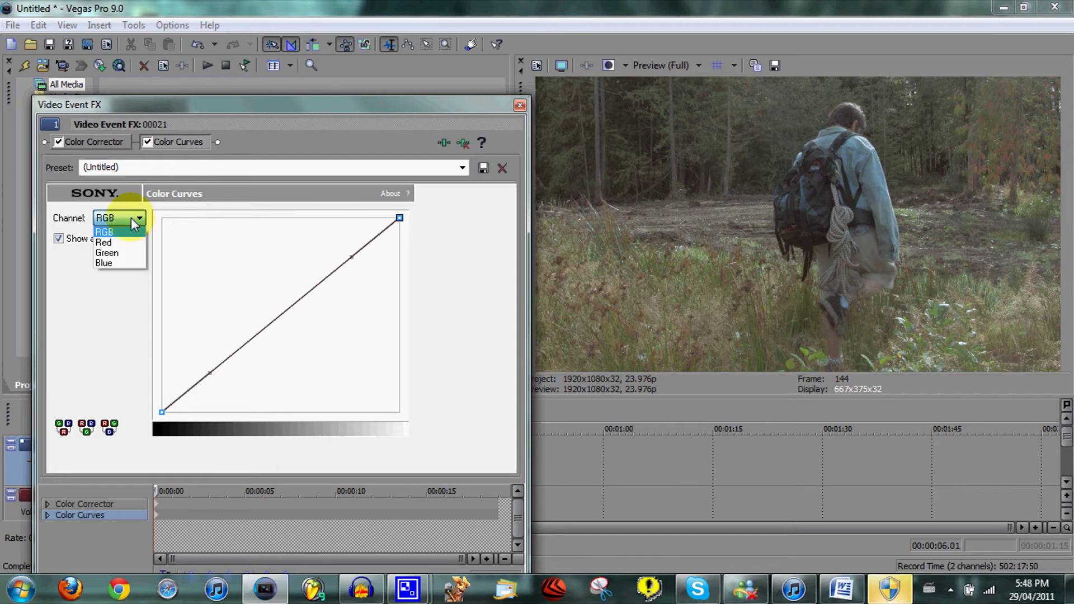
{"action": "left_click", "coordinate": [132, 230]}
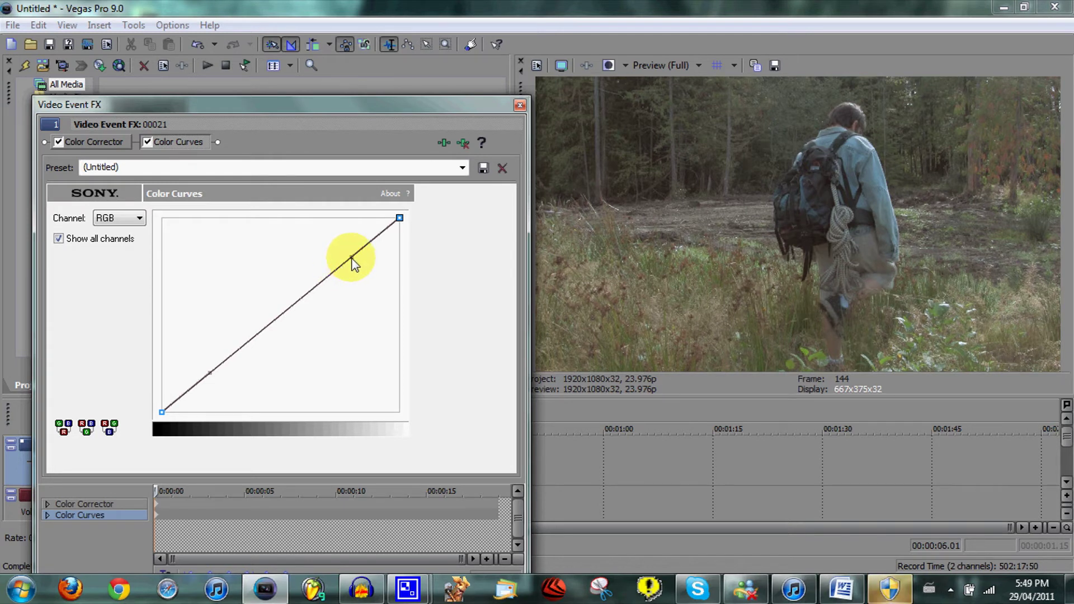
{"action": "left_click_drag", "start_coordinate": [351, 258], "coordinate": [334, 223]}
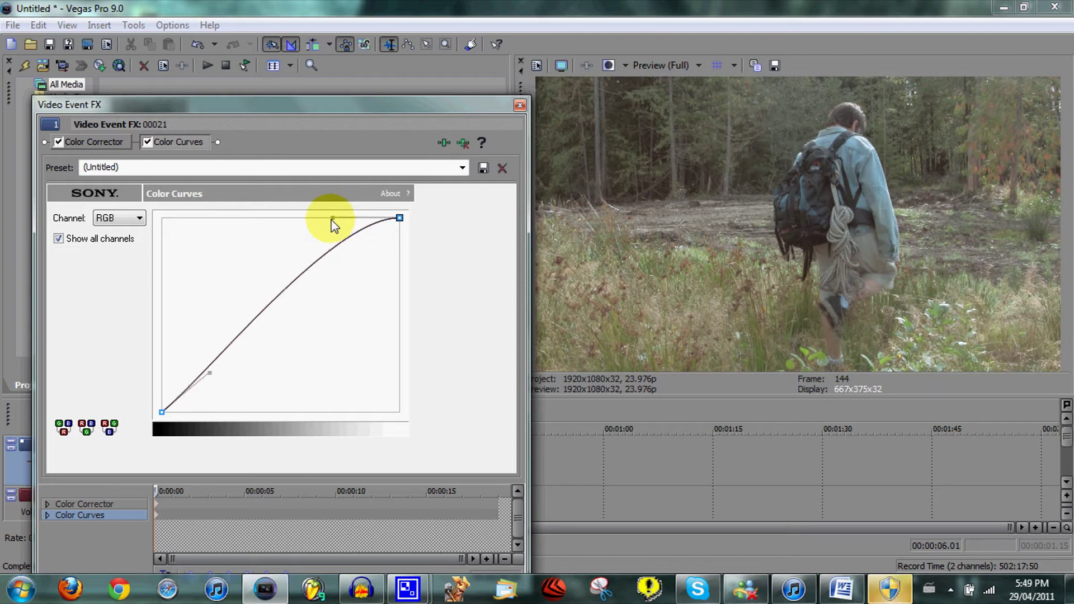
{"action": "left_click", "coordinate": [209, 374]}
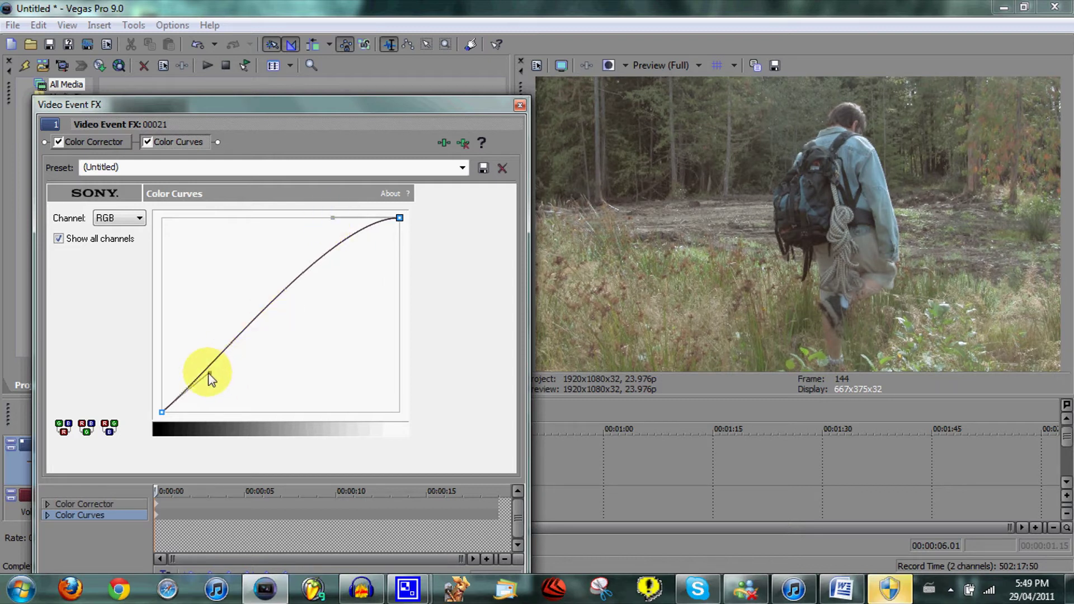
{"action": "left_click_drag", "start_coordinate": [210, 374], "coordinate": [220, 412]}
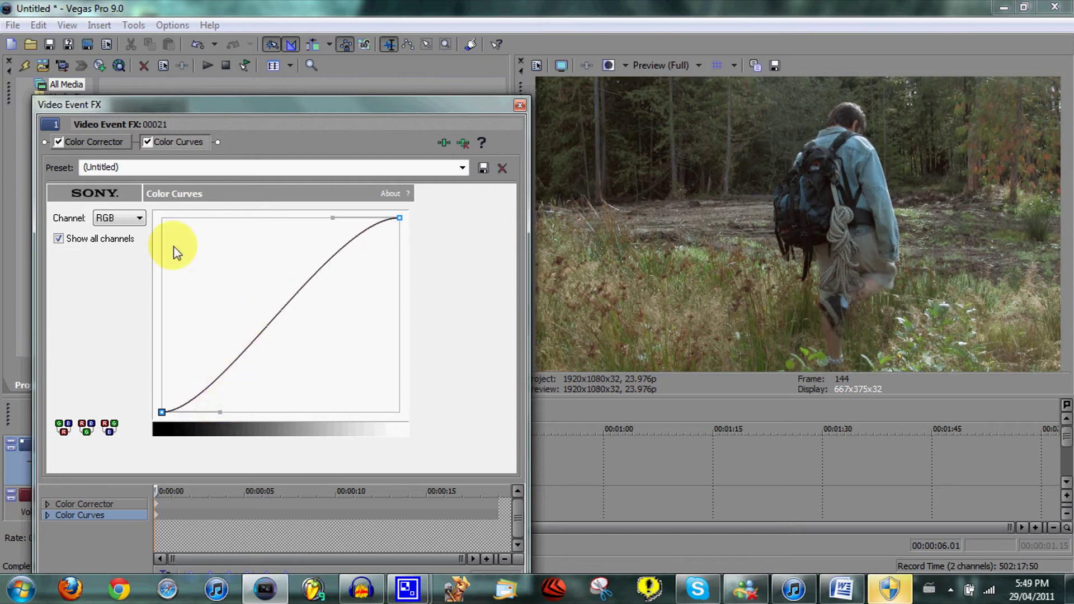
Raise the red curve's highlights and pull its shadows down.
{"action": "left_click", "coordinate": [130, 220]}
{"action": "left_click", "coordinate": [112, 242]}
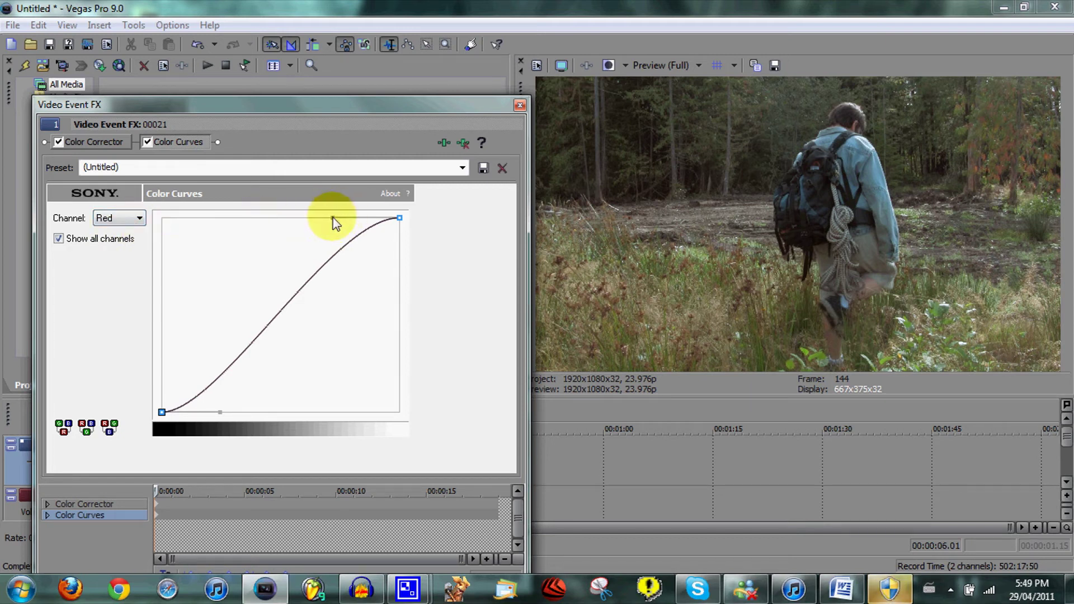
{"action": "mouse_move", "coordinate": [333, 219]}
{"action": "left_mouse_down"}
{"action": "mouse_move", "coordinate": [333, 199]}
{"action": "mouse_move", "coordinate": [319, 193]}
{"action": "mouse_move", "coordinate": [331, 192]}
{"action": "left_mouse_up"}
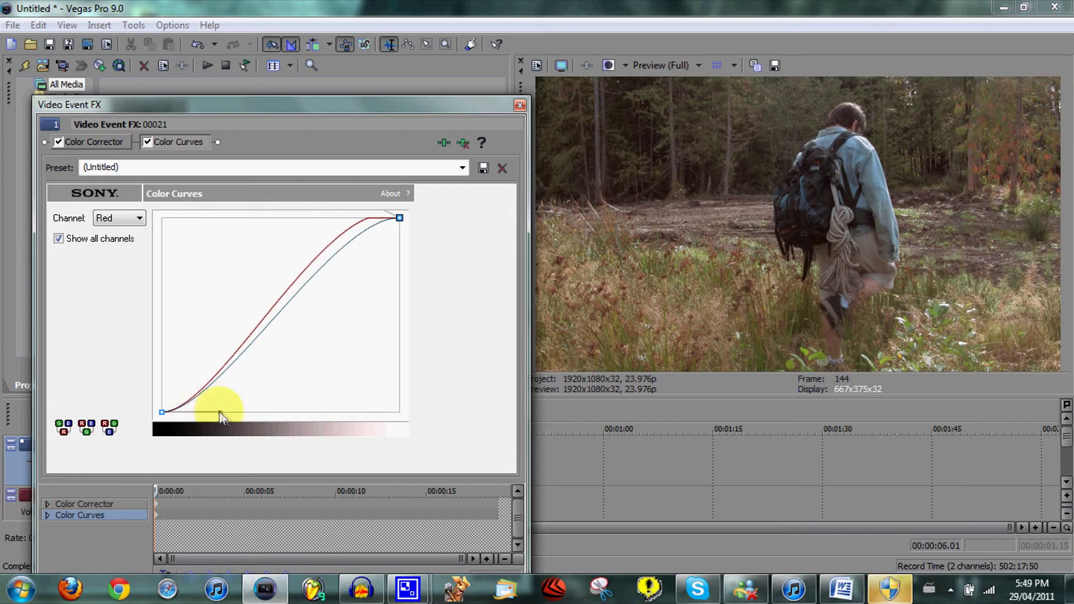
{"action": "left_click_drag", "start_coordinate": [222, 413], "coordinate": [222, 437]}
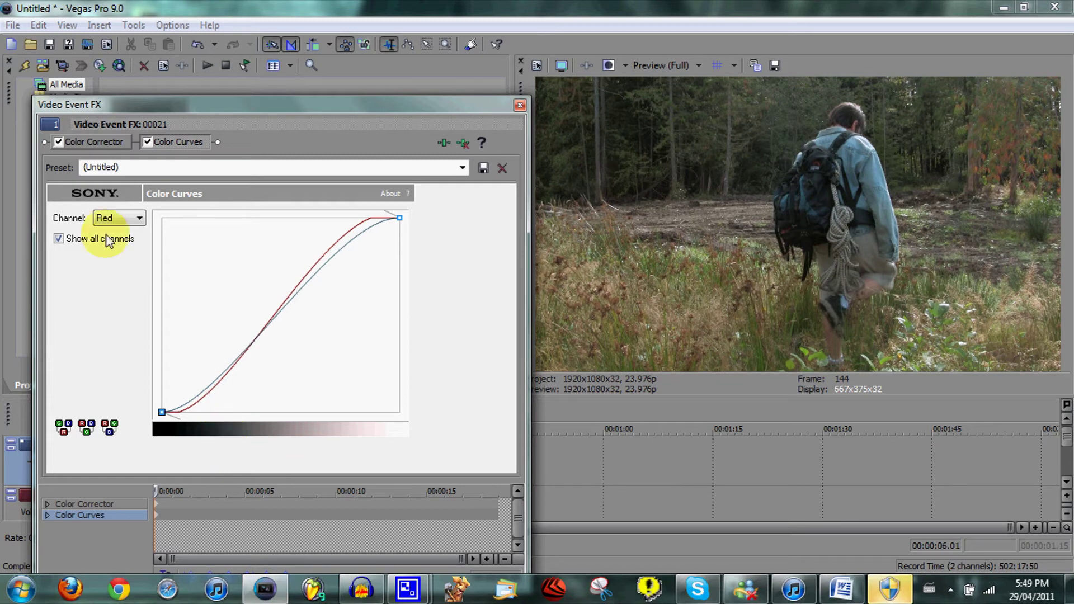
Lift the green curve's highlights and flatten its lower section.
{"action": "left_click", "coordinate": [117, 219]}
{"action": "left_click", "coordinate": [107, 252]}
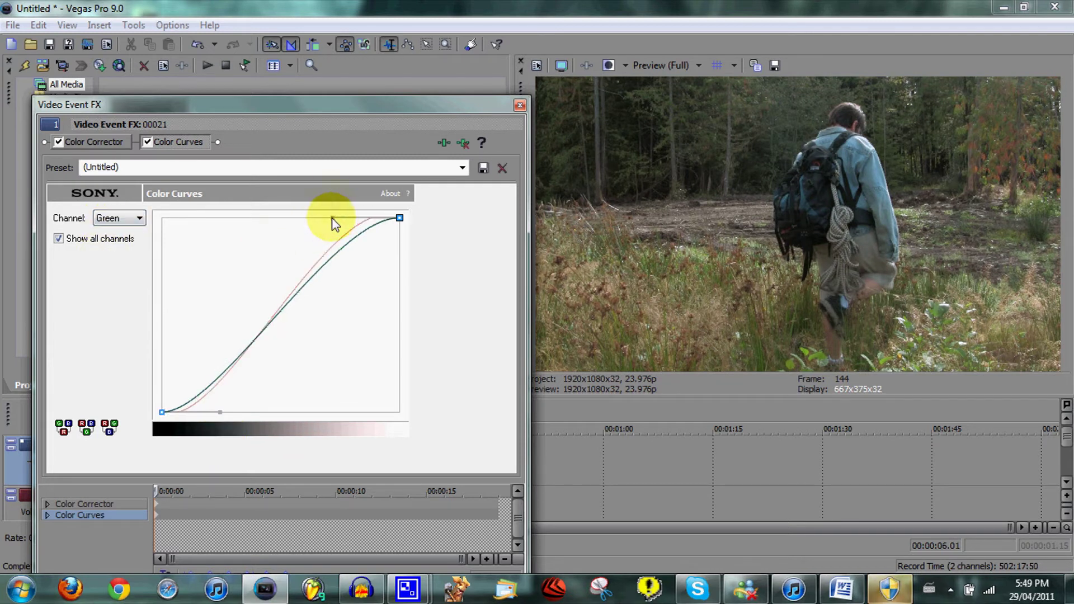
{"action": "left_click_drag", "start_coordinate": [332, 220], "coordinate": [332, 185]}
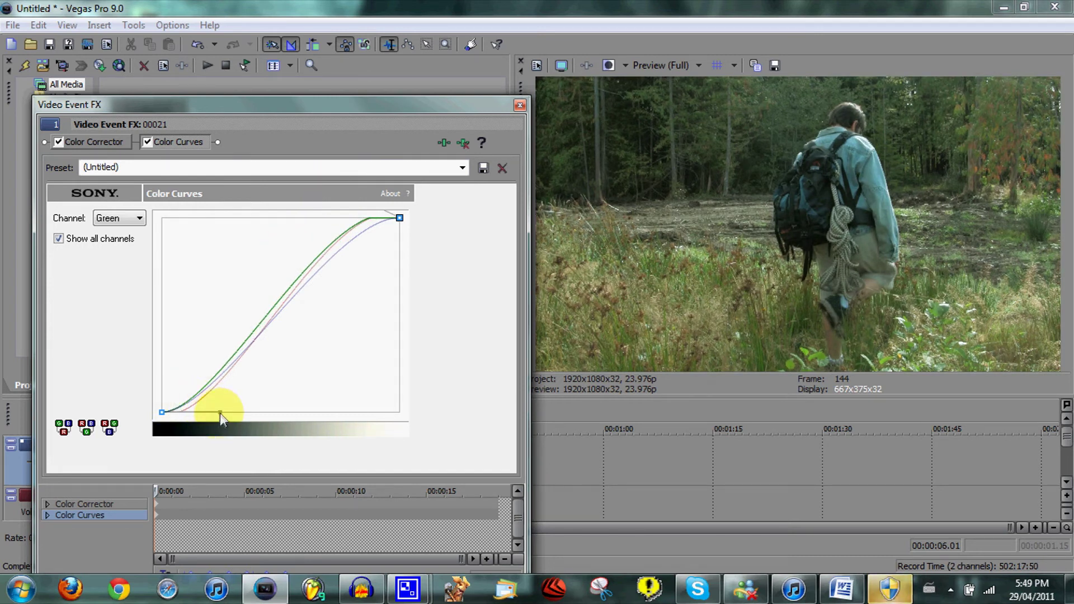
{"action": "left_click_drag", "start_coordinate": [221, 413], "coordinate": [221, 437]}
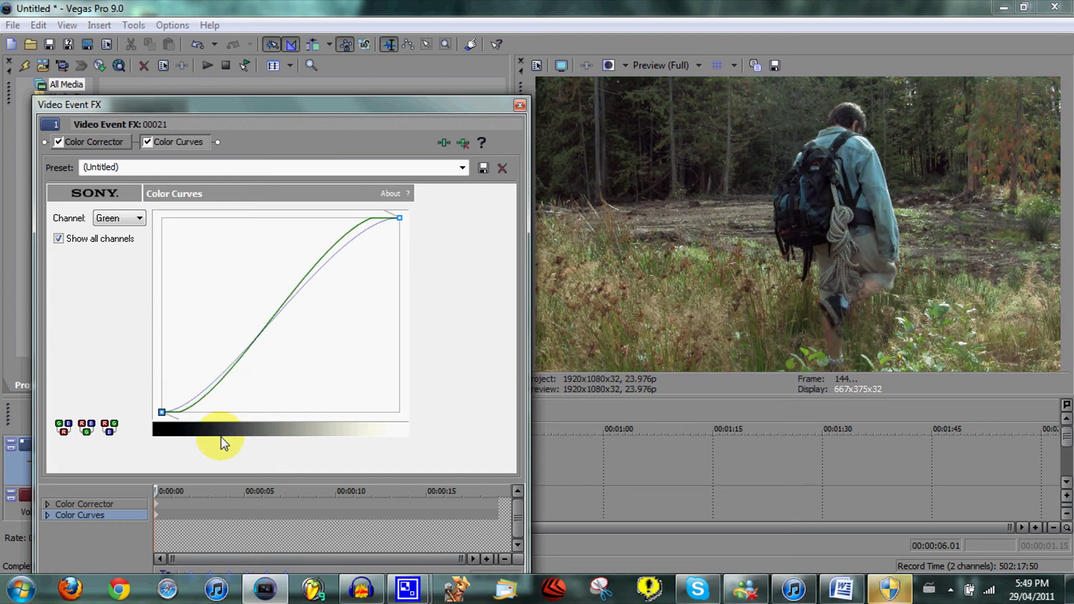
Reshape the blue curve's upper section and flatten its lower section.
{"action": "left_click", "coordinate": [137, 218]}
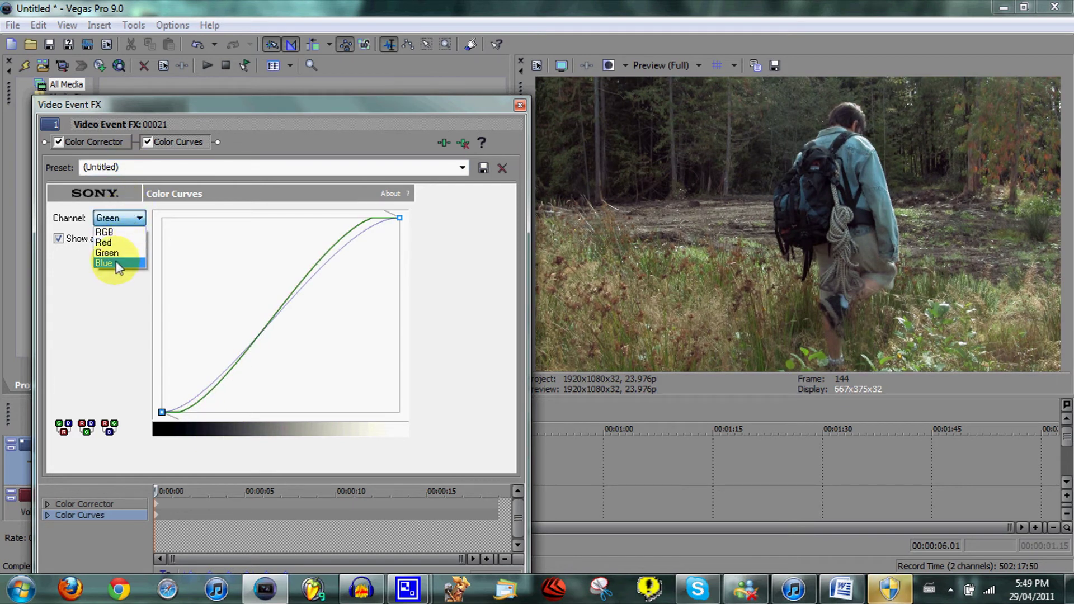
{"action": "left_click", "coordinate": [104, 263]}
{"action": "left_click_drag", "start_coordinate": [331, 202], "coordinate": [332, 185]}
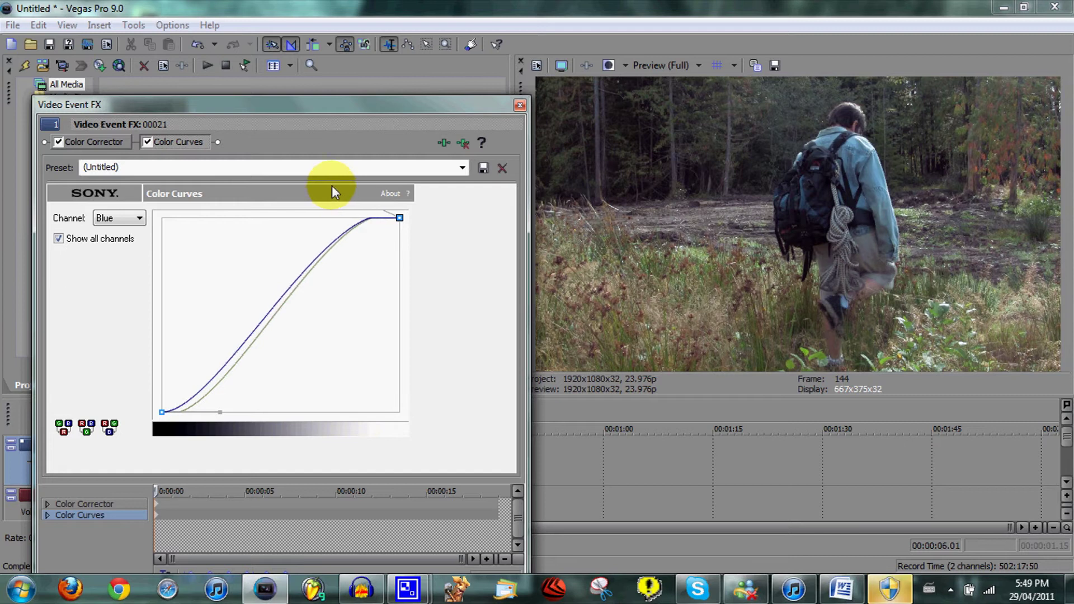
{"action": "left_click_drag", "start_coordinate": [220, 415], "coordinate": [221, 441]}
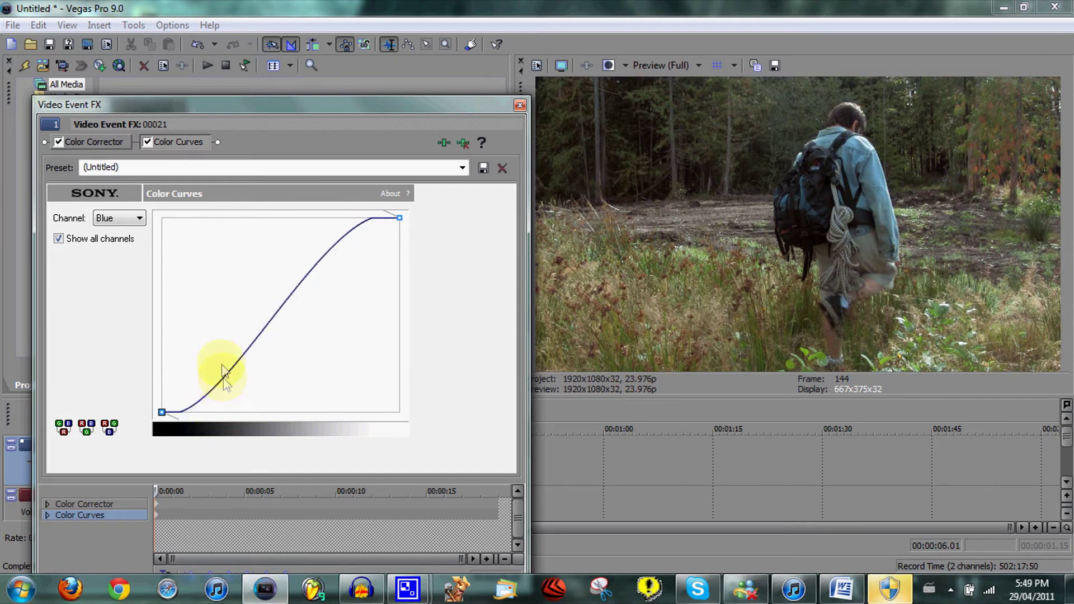
Add Color Corrector (Secondary) and shift its tint to angle 48.4, magnitude 0.193.
{"action": "left_click", "coordinate": [442, 143]}
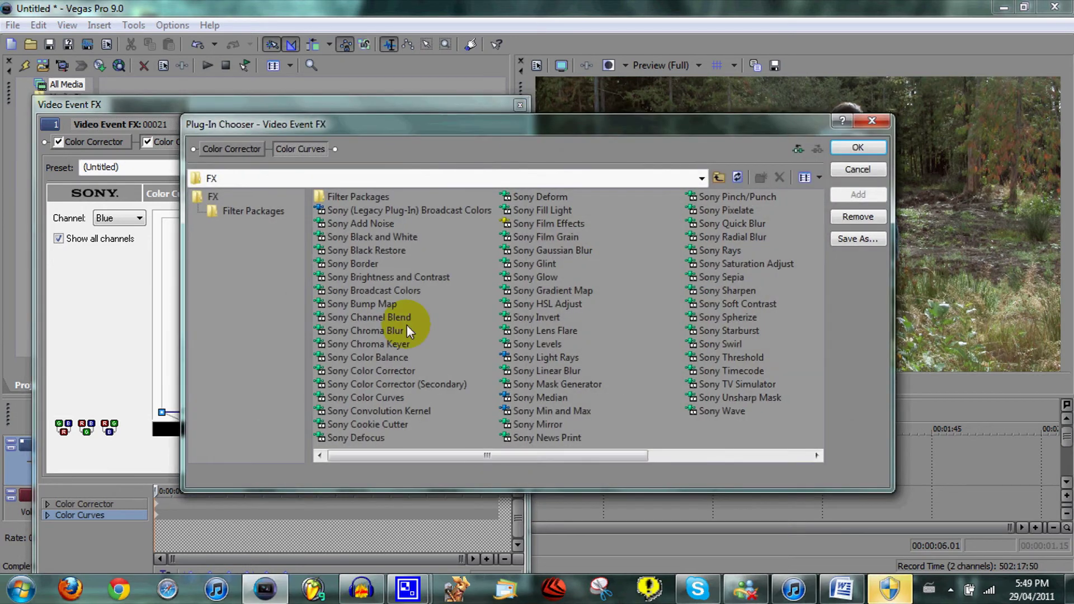
{"action": "double_click", "coordinate": [370, 385]}
{"action": "left_click", "coordinate": [862, 148]}
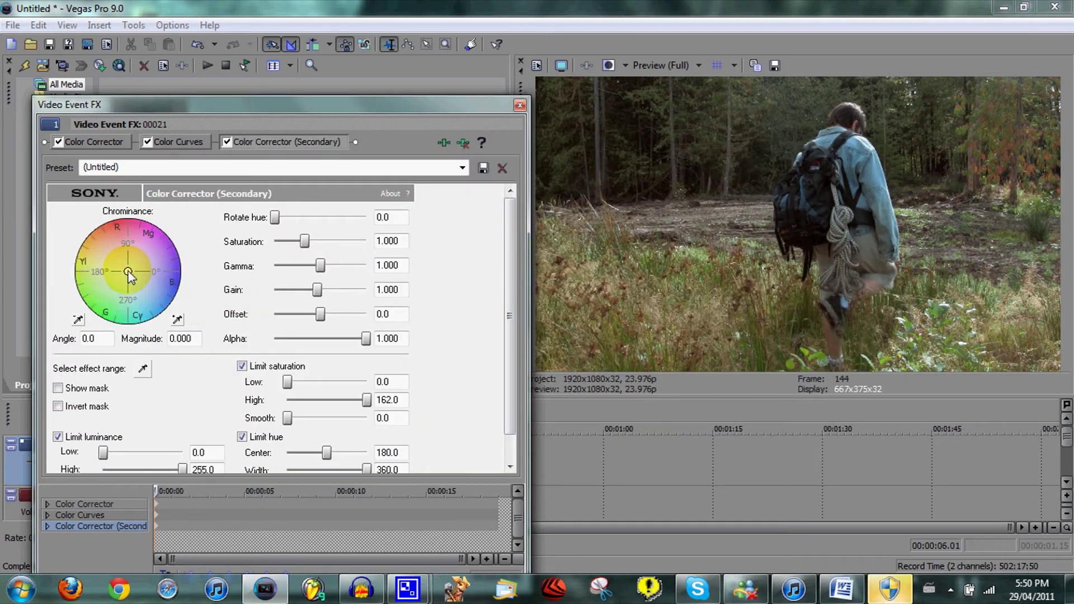
{"action": "mouse_move", "coordinate": [127, 271]}
{"action": "left_mouse_down"}
{"action": "mouse_move", "coordinate": [136, 283]}
{"action": "mouse_move", "coordinate": [117, 278]}
{"action": "mouse_move", "coordinate": [119, 264]}
{"action": "mouse_move", "coordinate": [158, 269]}
{"action": "left_mouse_up"}
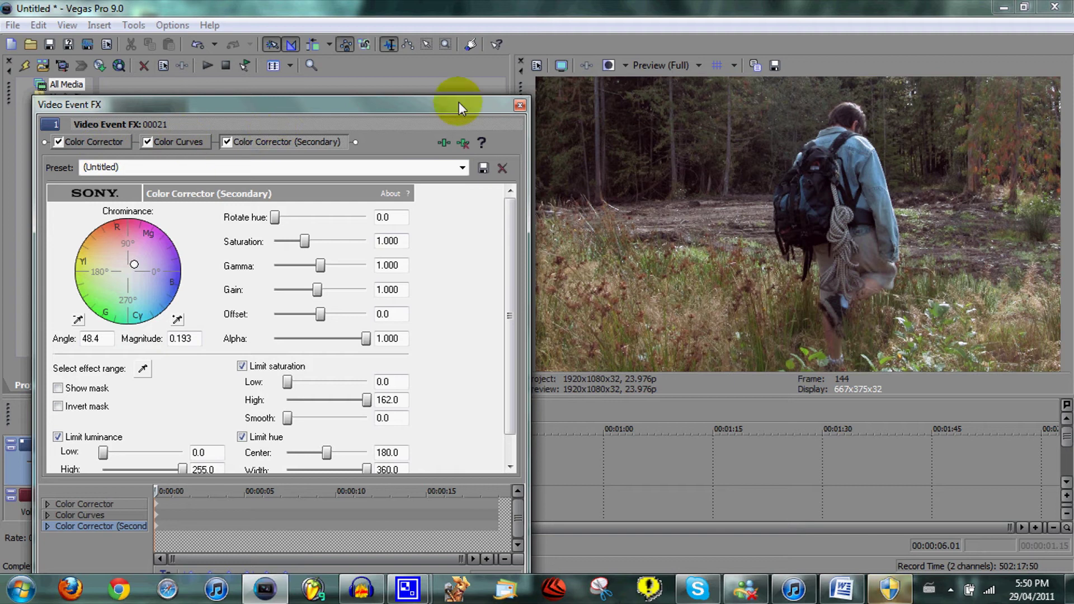
Close Video Event FX and open the clip's Event Pan/Crop with Lock Aspect Ratio off.
{"action": "left_click", "coordinate": [519, 106]}
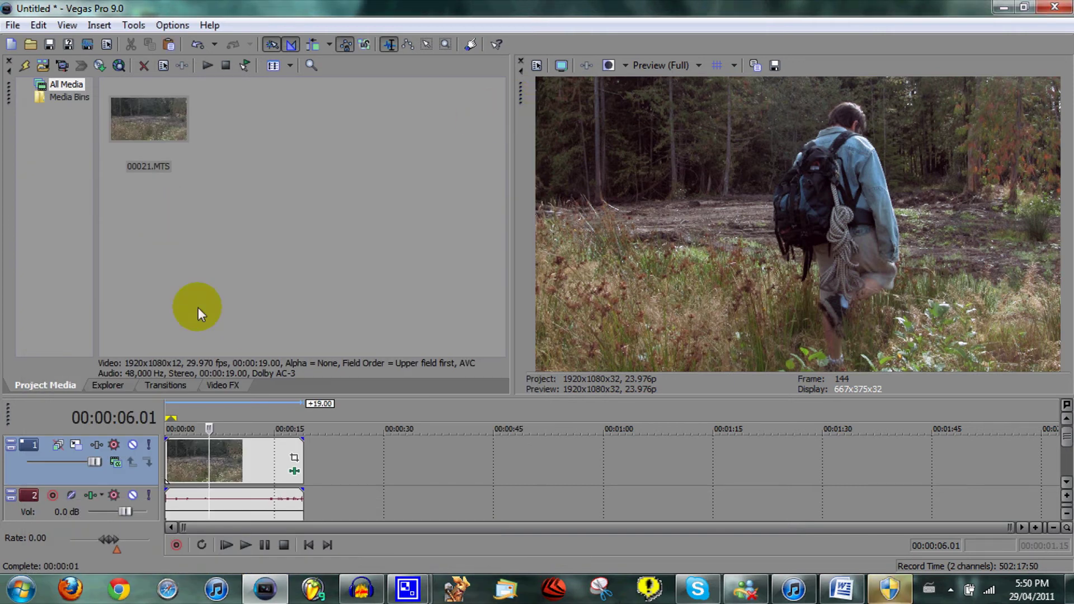
{"action": "left_click", "coordinate": [294, 462]}
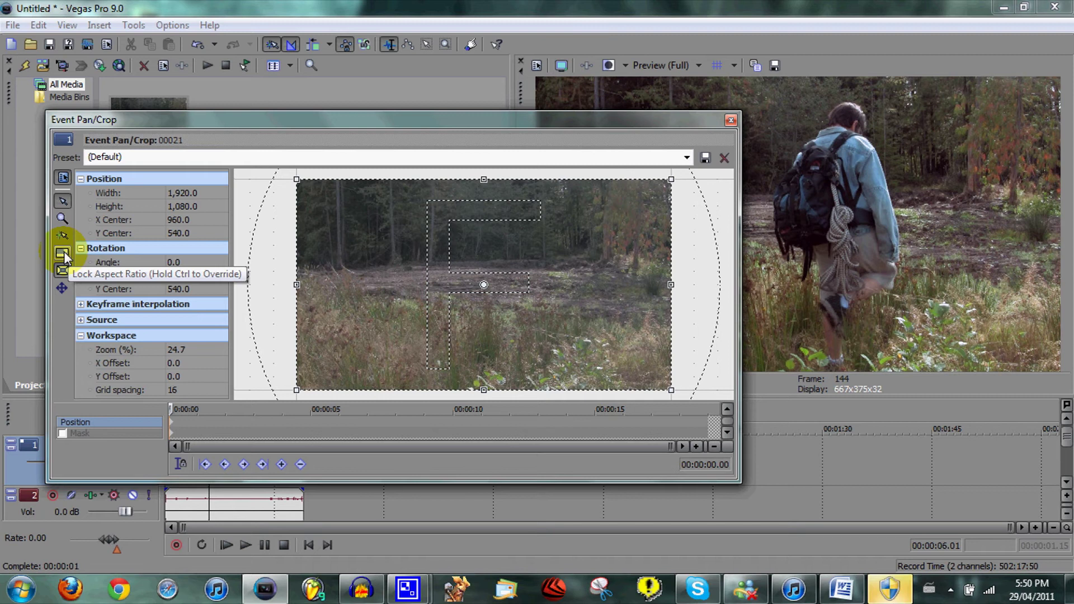
{"action": "left_click", "coordinate": [63, 255]}
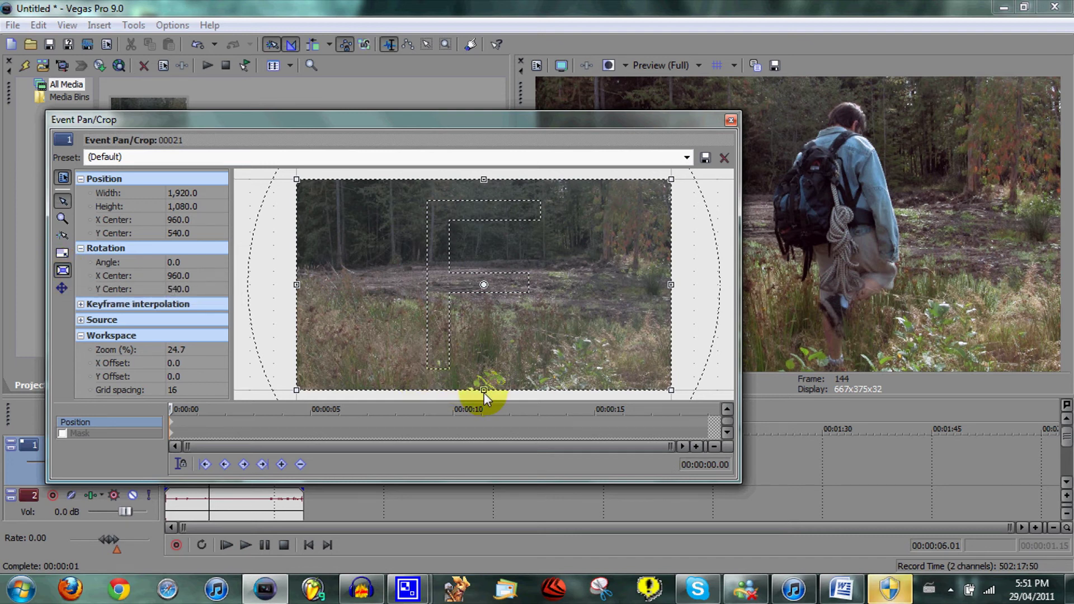
Raise the crop frame's bottom edge for a widescreen letterbox and re-centre the picture.
{"action": "left_click_drag", "start_coordinate": [484, 392], "coordinate": [483, 364]}
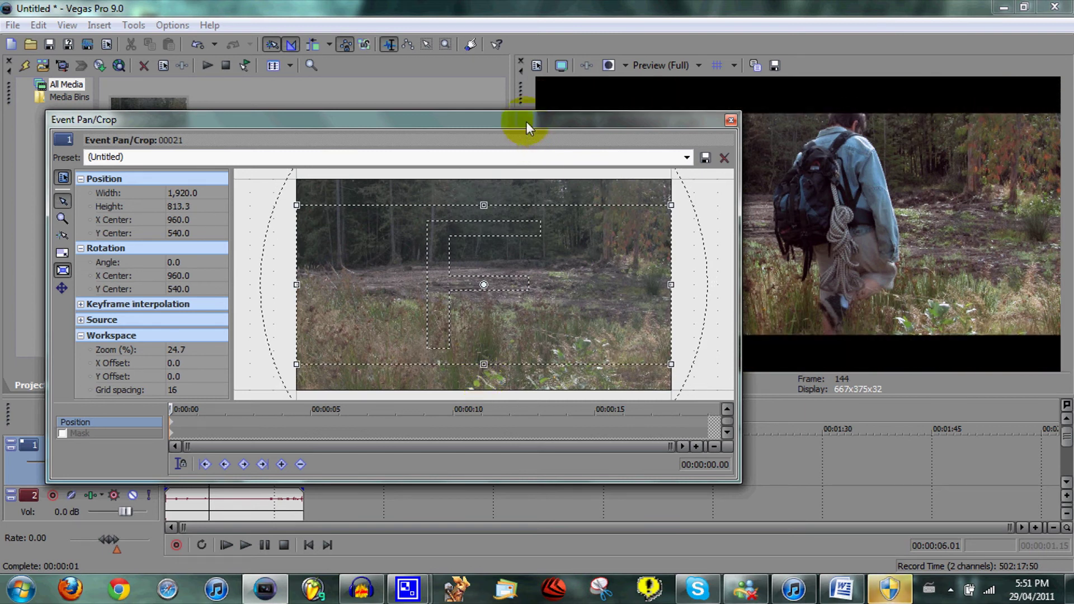
{"action": "mouse_move", "coordinate": [526, 125]}
{"action": "left_mouse_down"}
{"action": "mouse_move", "coordinate": [307, 128]}
{"action": "mouse_move", "coordinate": [349, 154]}
{"action": "left_mouse_up"}
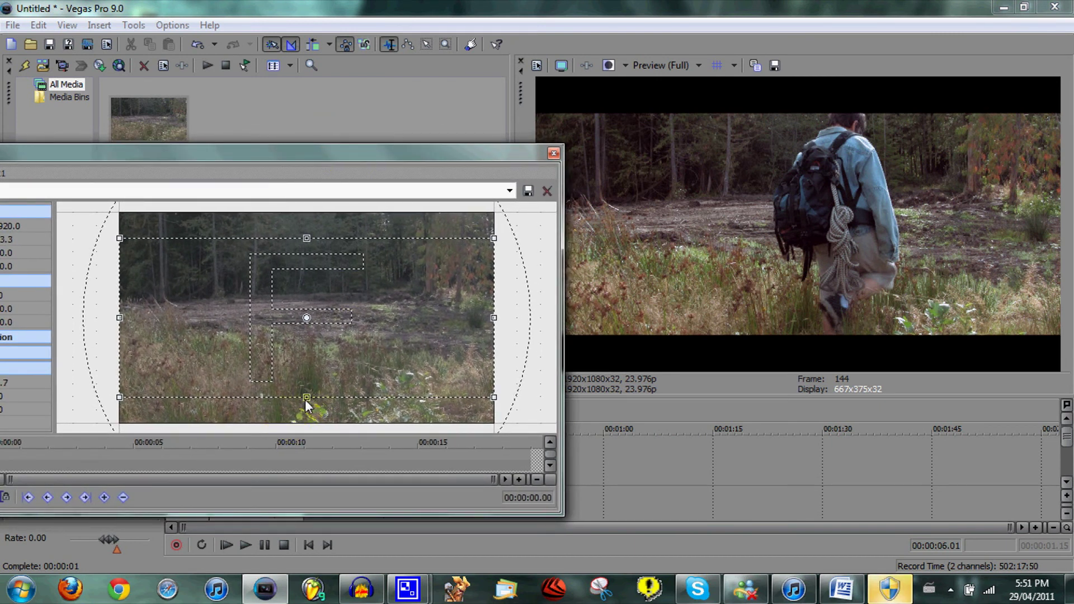
{"action": "left_click_drag", "start_coordinate": [306, 401], "coordinate": [306, 395]}
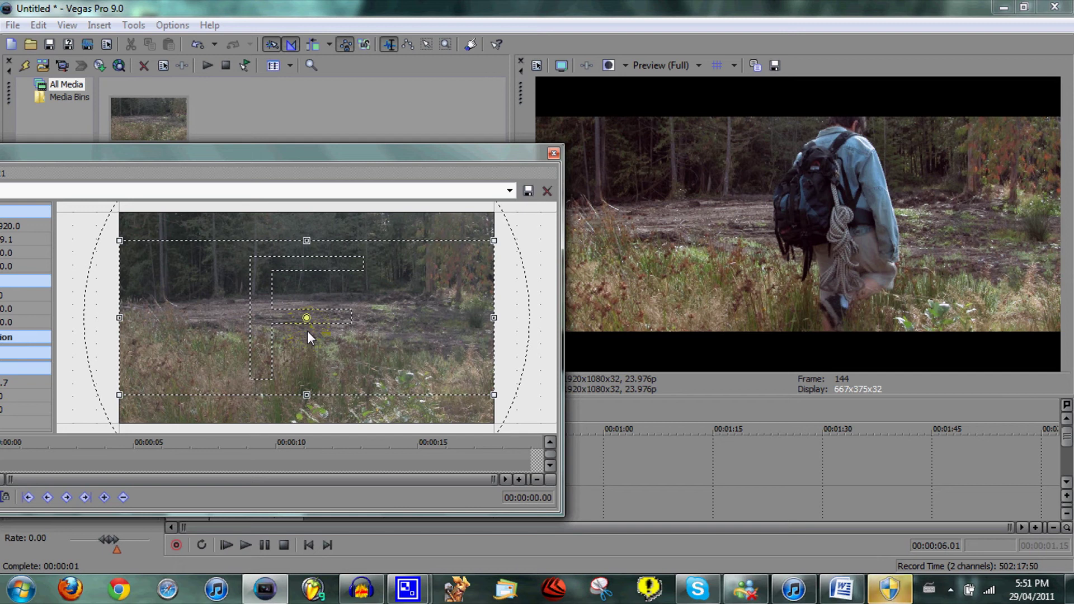
{"action": "left_click_drag", "start_coordinate": [307, 332], "coordinate": [308, 320]}
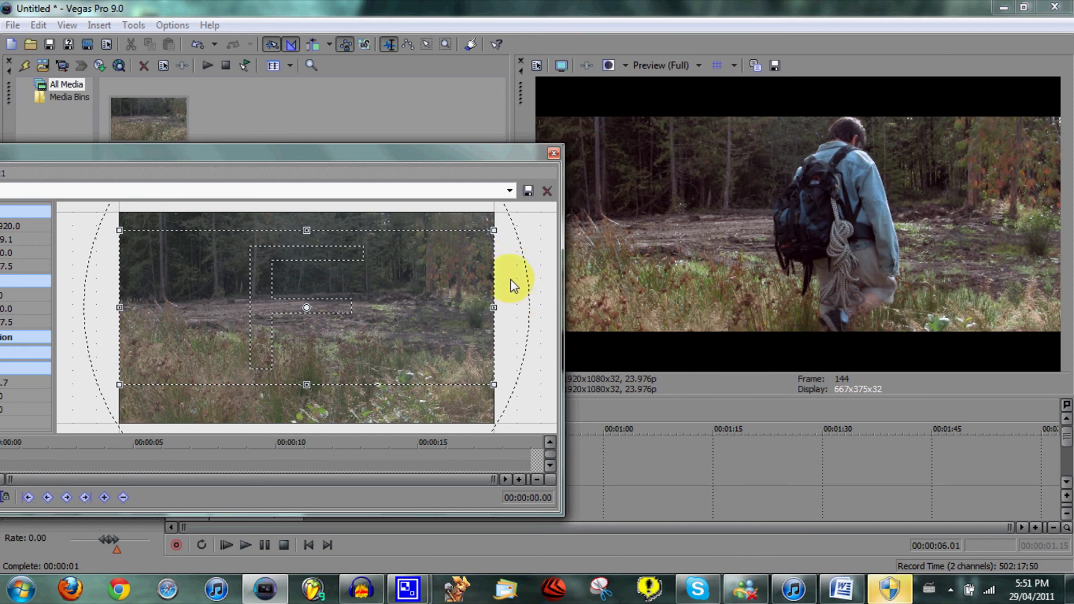
{"action": "left_click", "coordinate": [553, 156]}
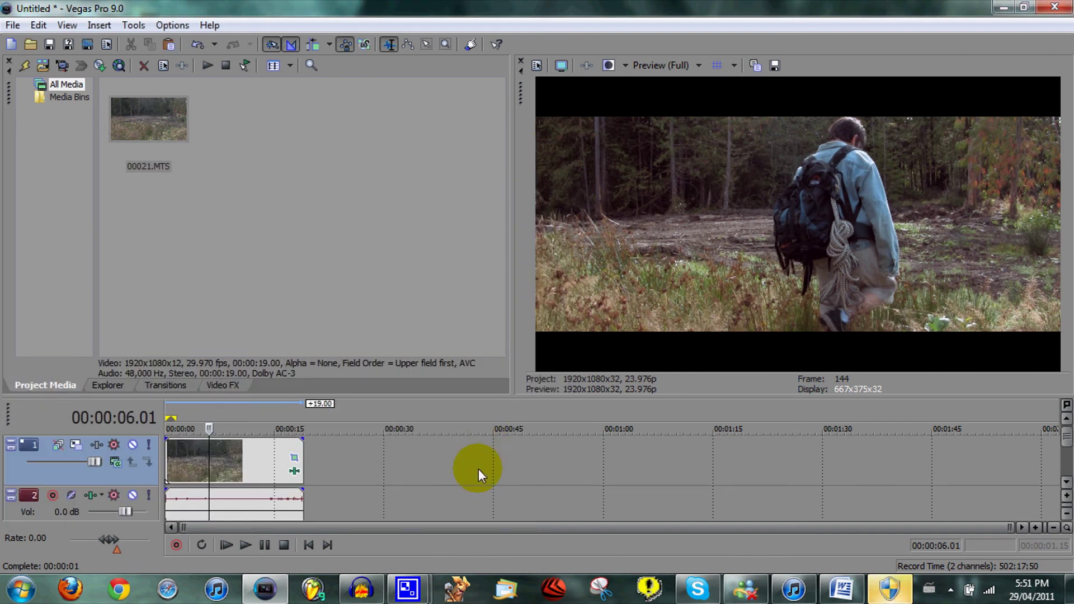